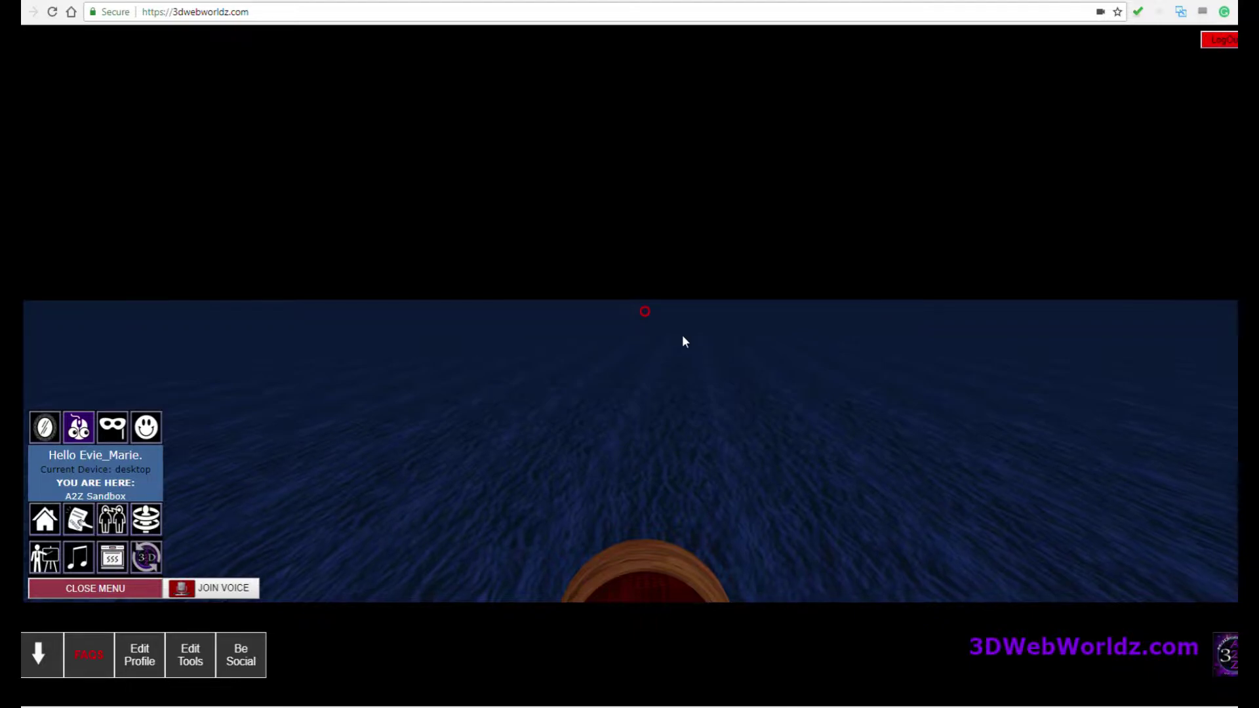
- Add a default sky prim shape to the A2Z Sandbox region using the asset and object editing tools
left_click(190, 657)
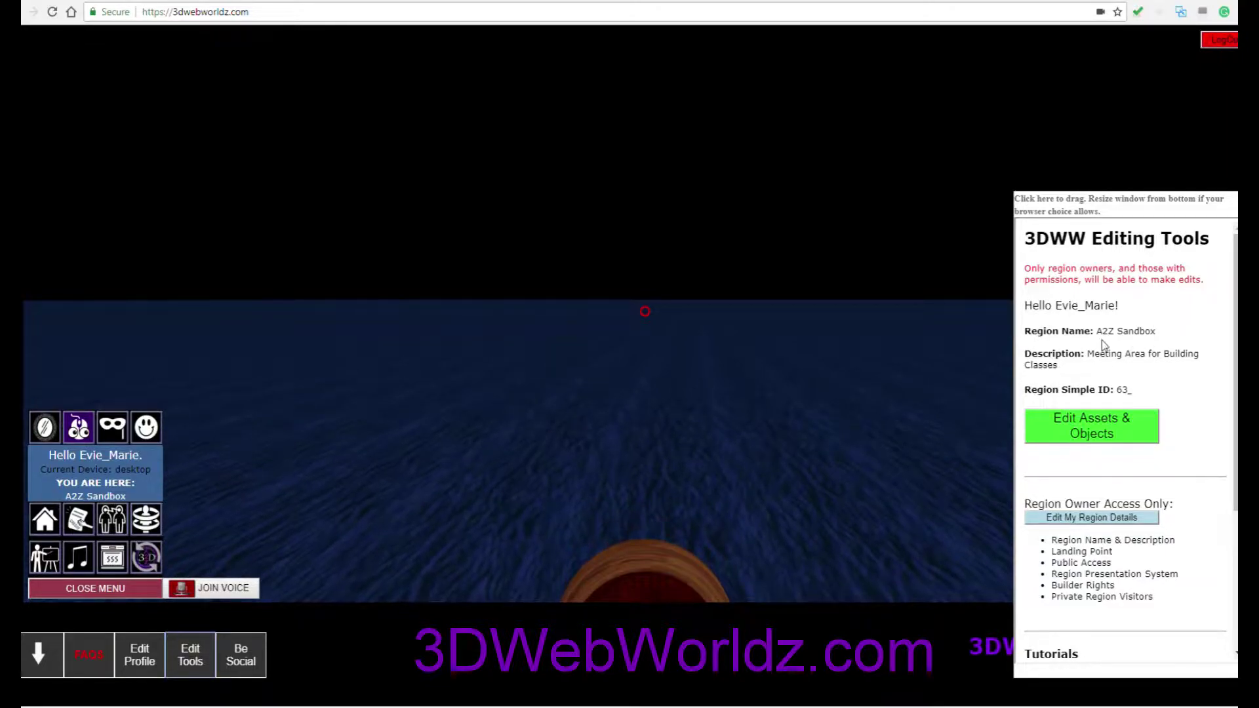
left_click(1093, 424)
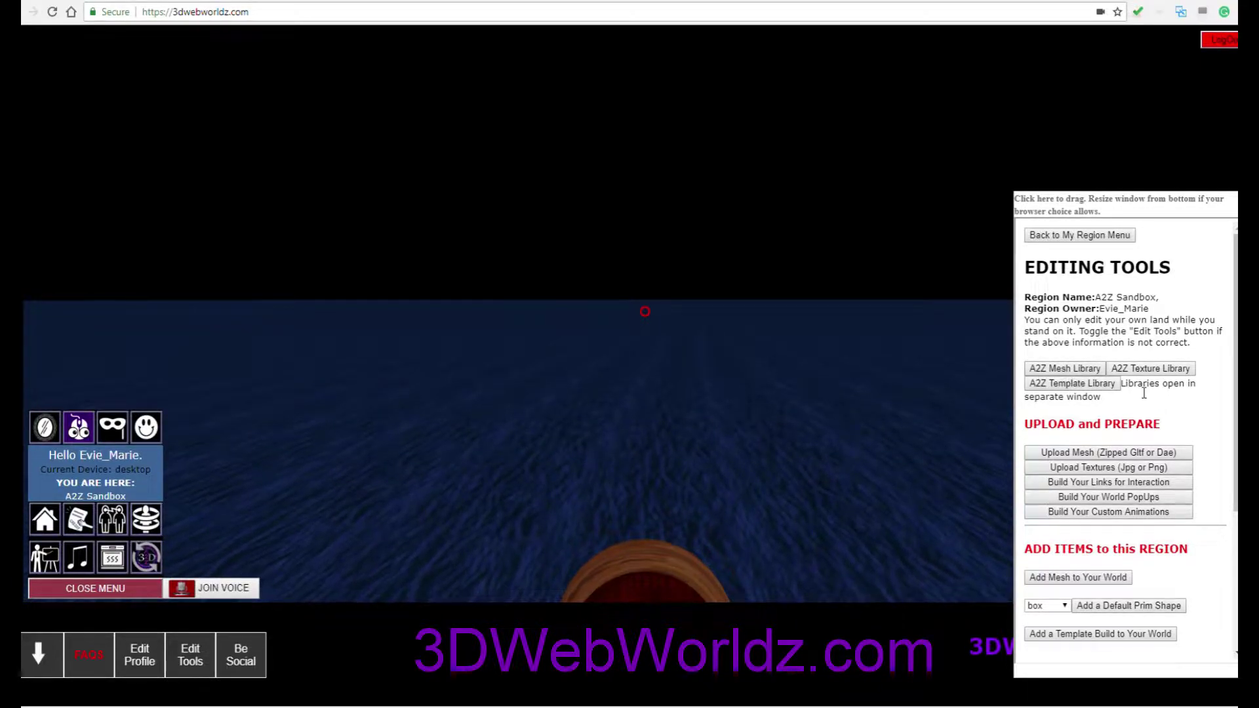
scroll(1158, 394, "down", 1)
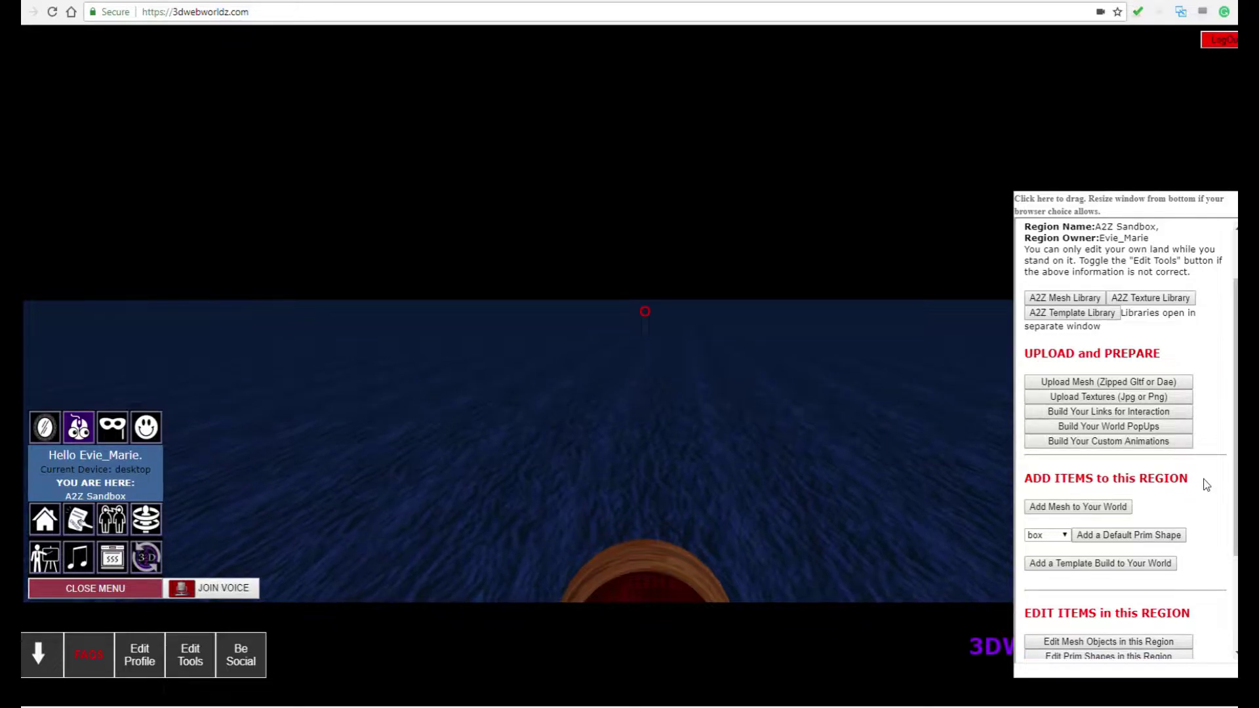
scroll(1202, 479, "down", 1)
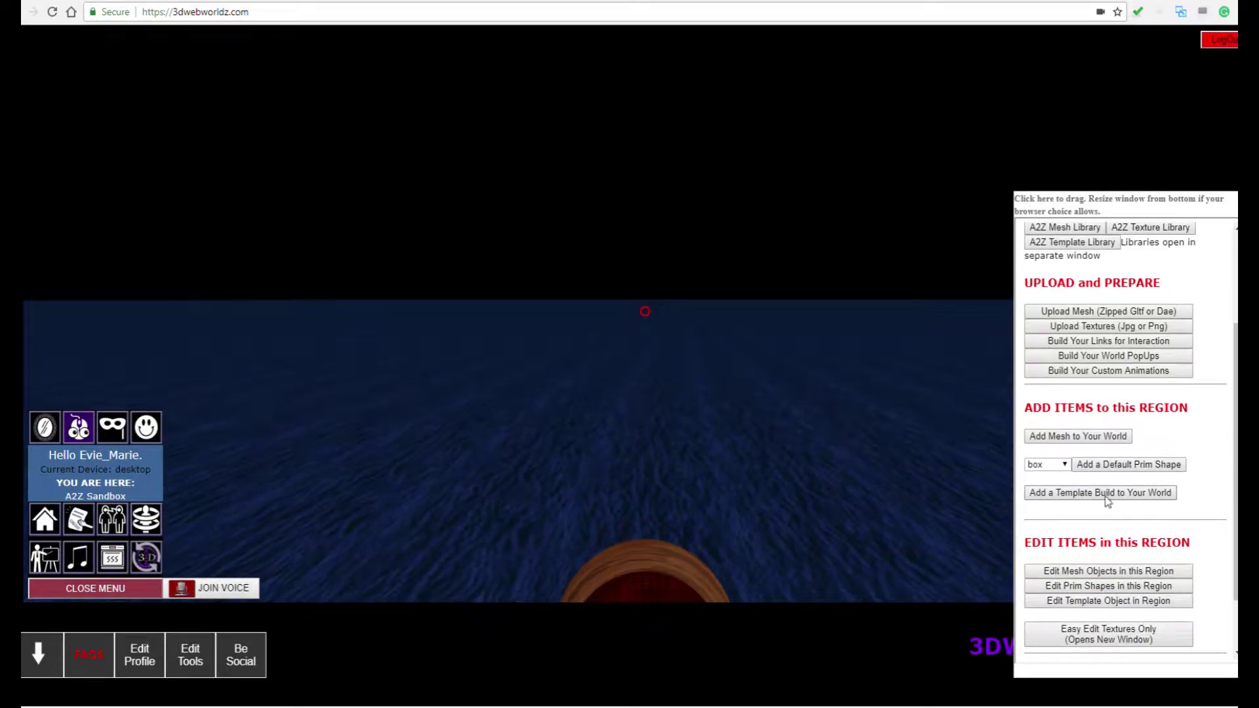
left_click(1066, 465)
left_click(1042, 542)
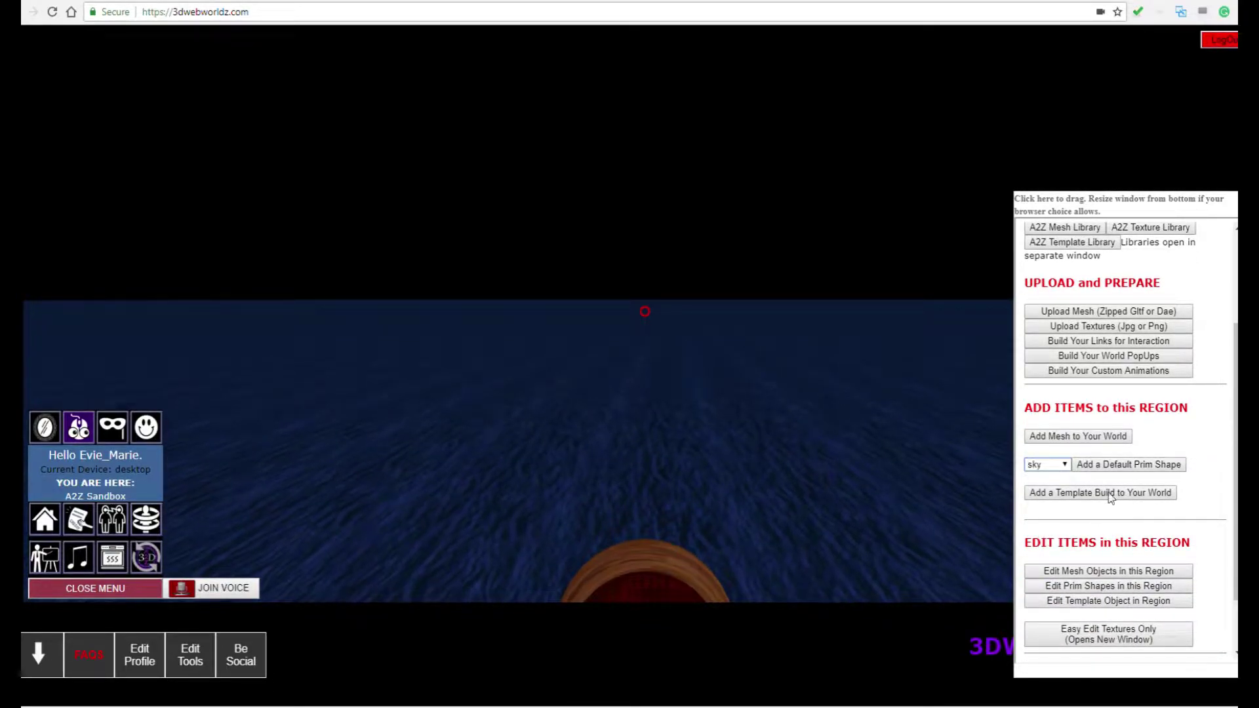
left_click(1128, 466)
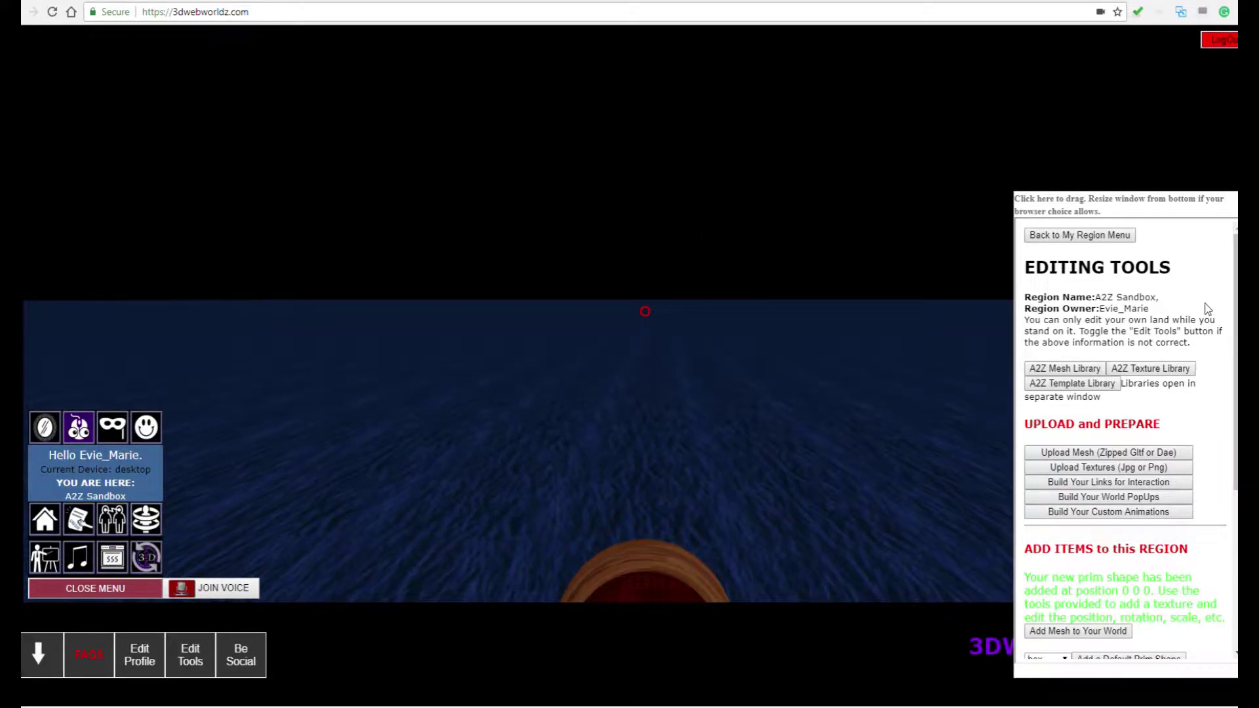
- Open the newly added sky shape for editing among the region's prim shapes
scroll(1207, 310, "down", 4)
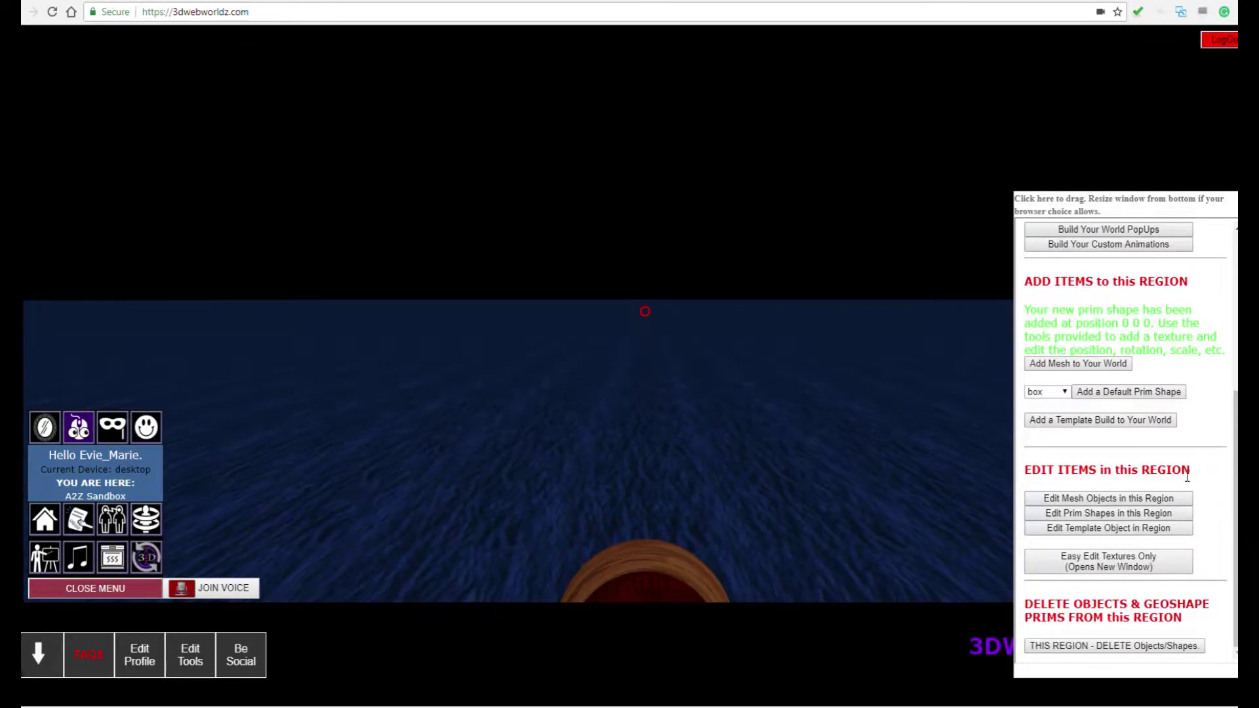
left_click(1106, 516)
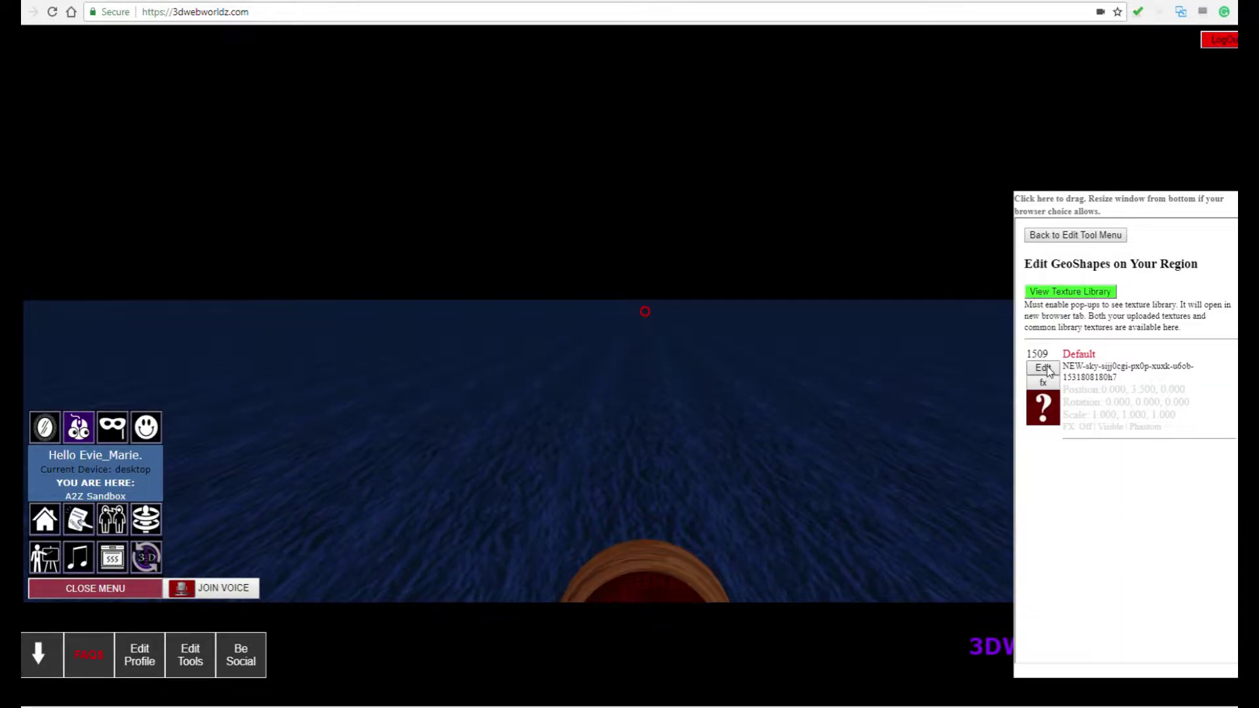
left_click_drag(1106, 371, 1071, 371)
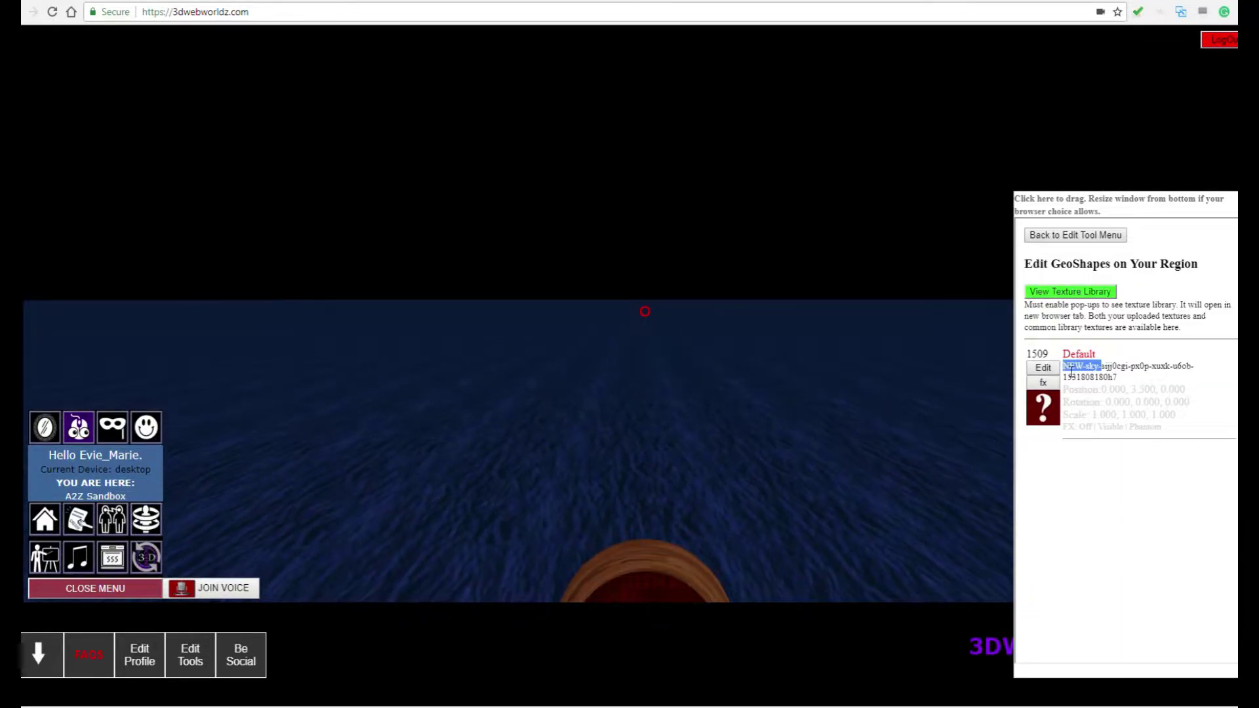
left_click(1043, 368)
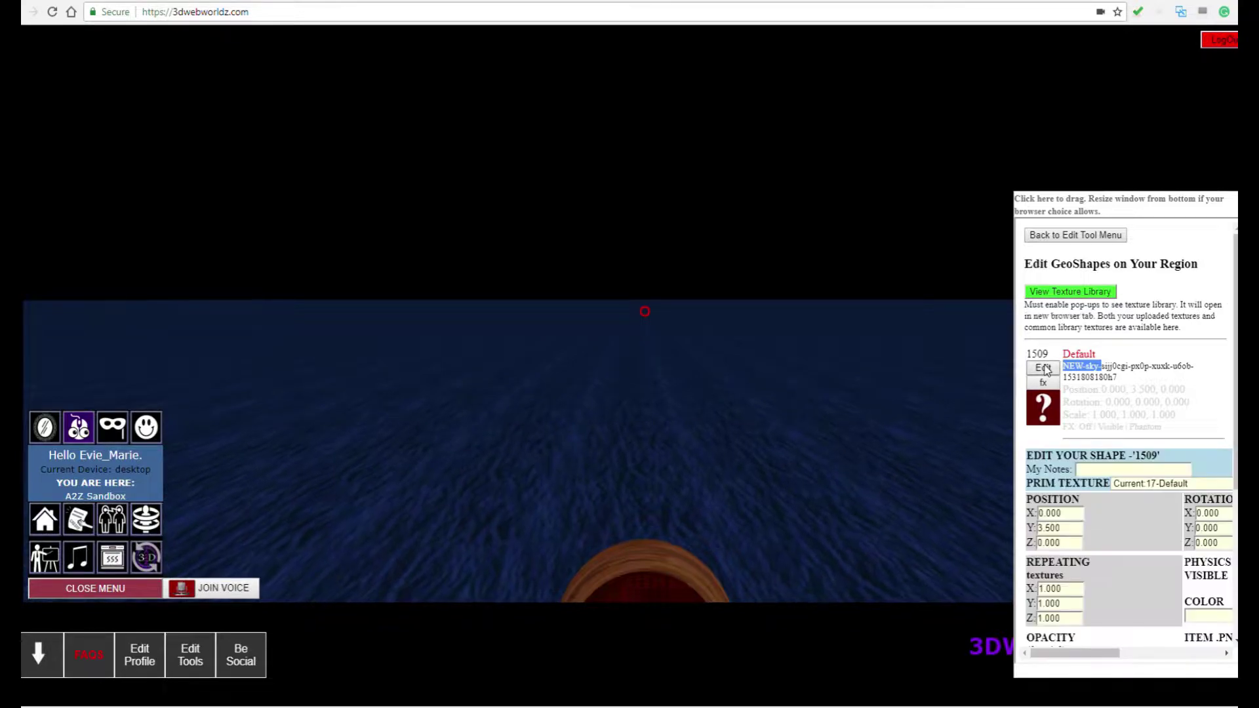
scroll(1119, 406, "down", 2)
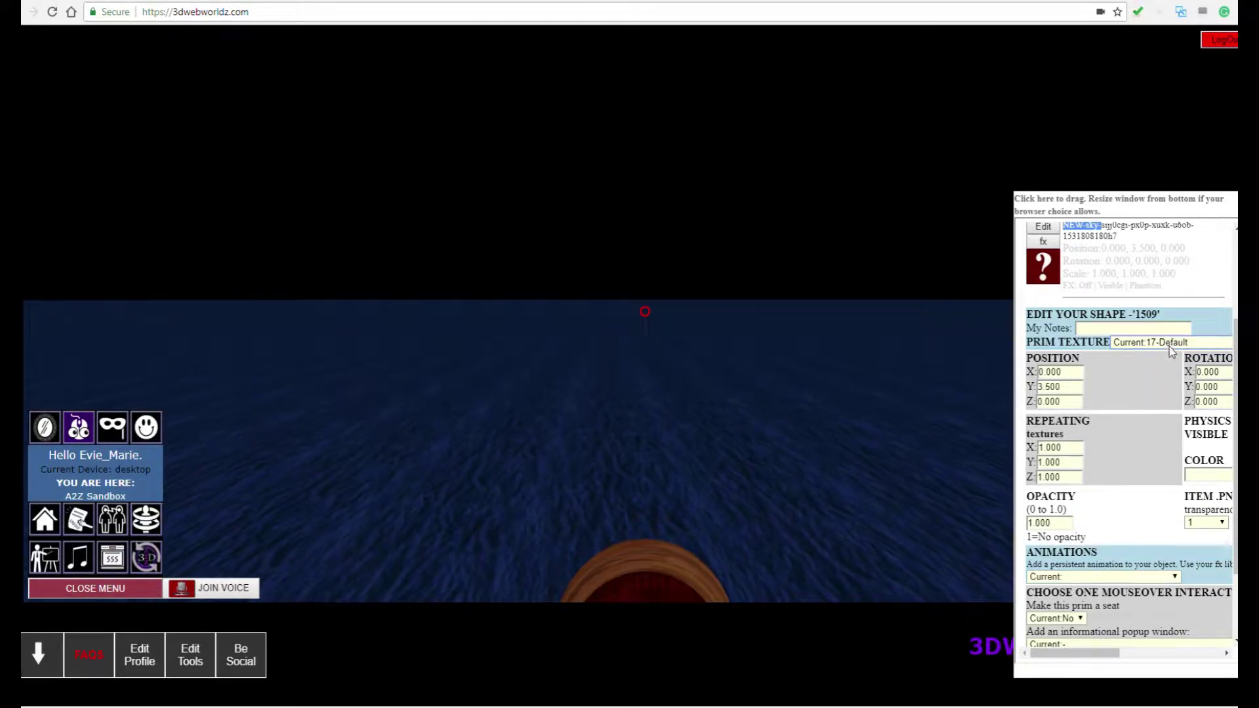
scroll(1201, 330, "up", 2)
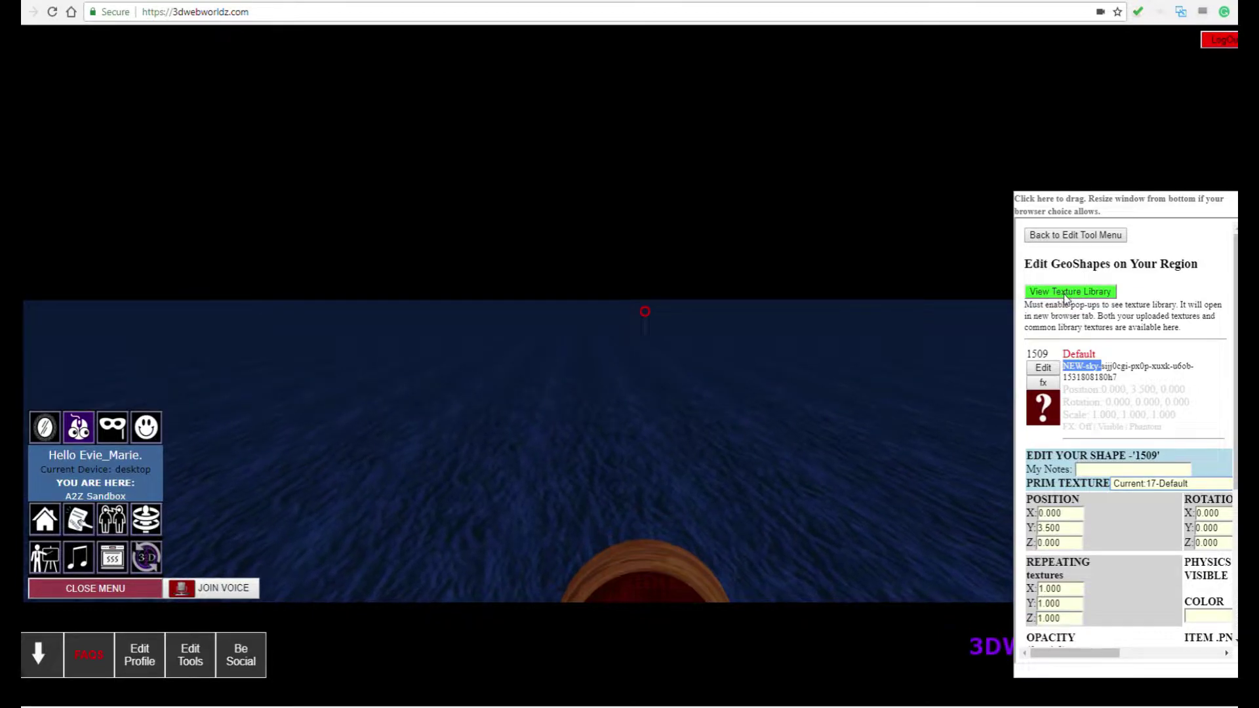
- Look up the EasyID of the 360 Mountain Sky 01 texture in the texture library's sky category
left_click(1082, 293)
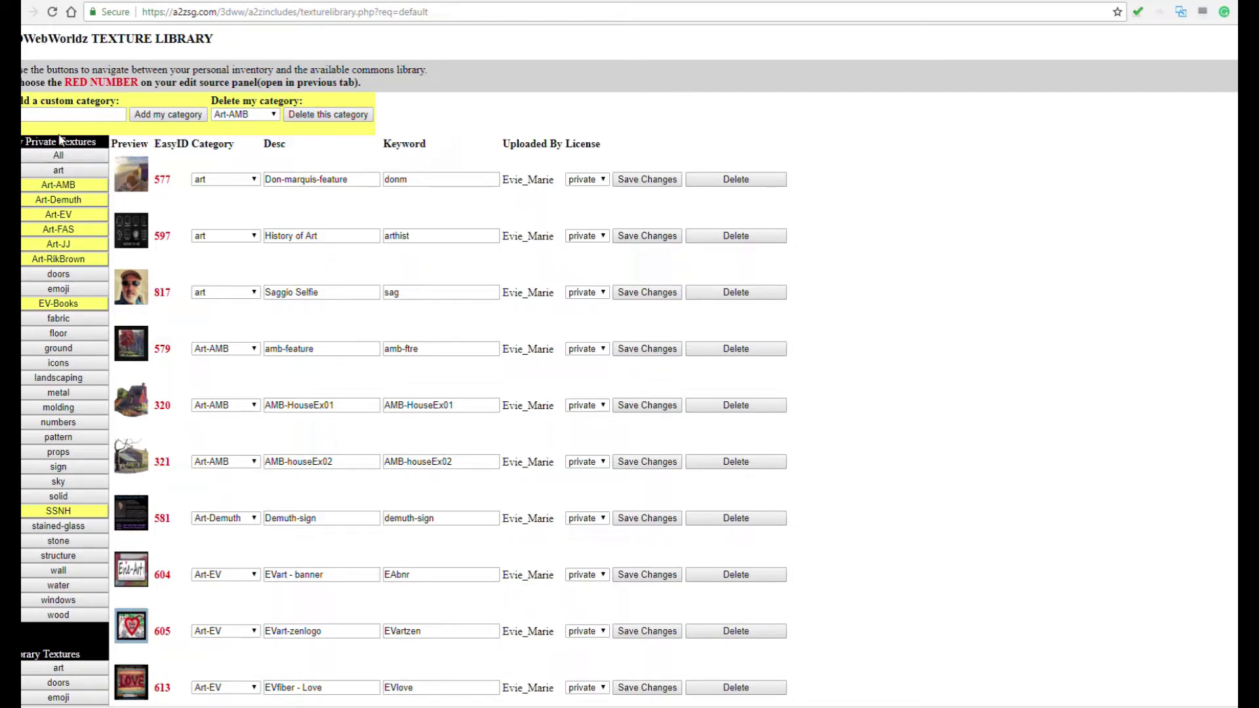
scroll(486, 394, "down", 6)
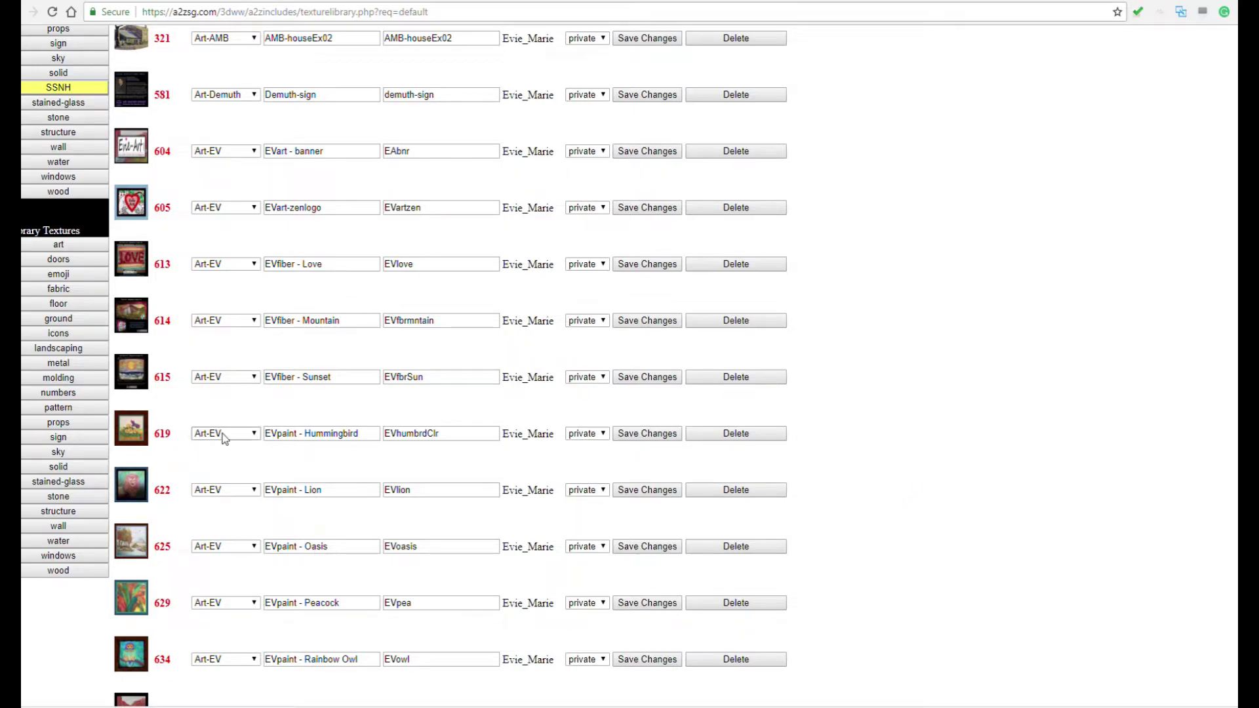
left_click(58, 453)
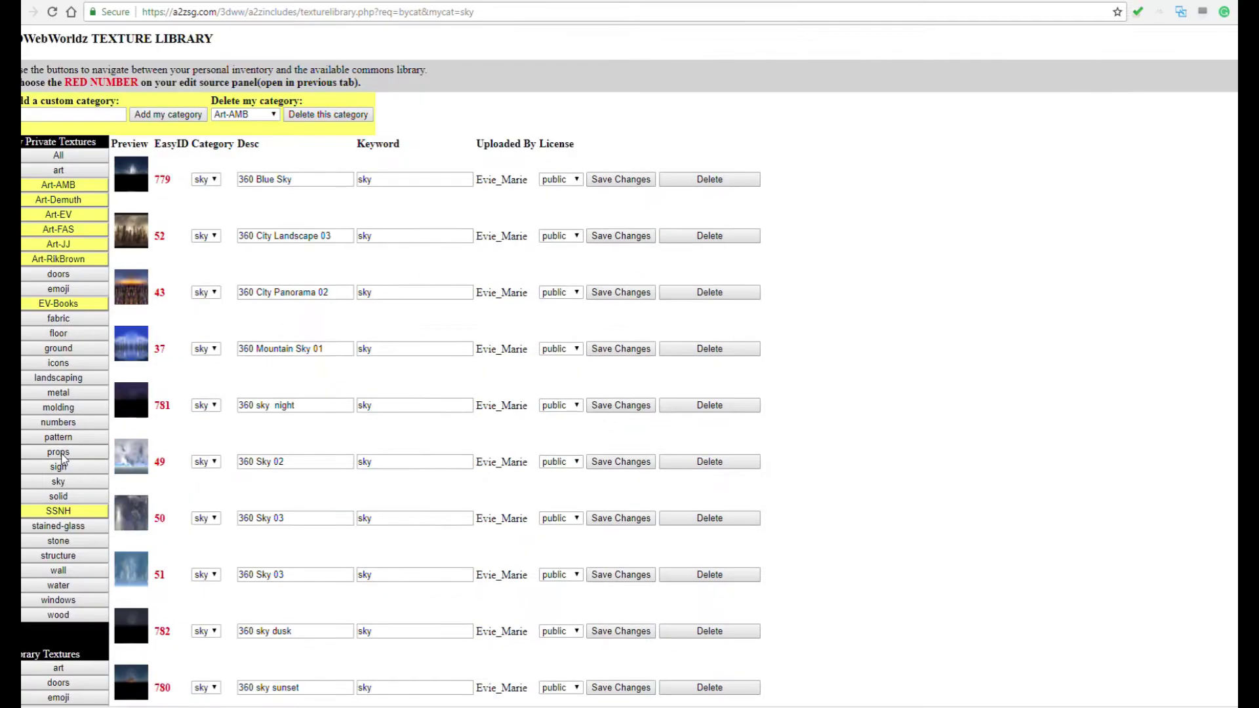
scroll(197, 226, "down", 5)
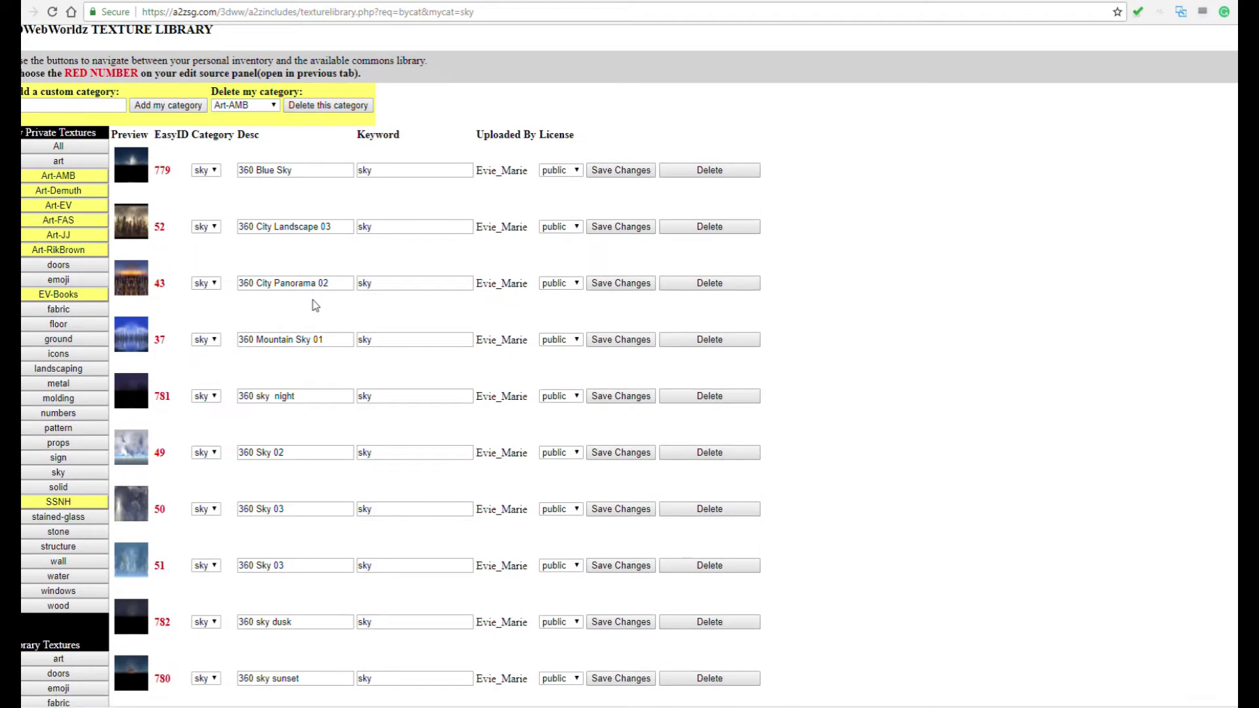
scroll(272, 658, "up", 5)
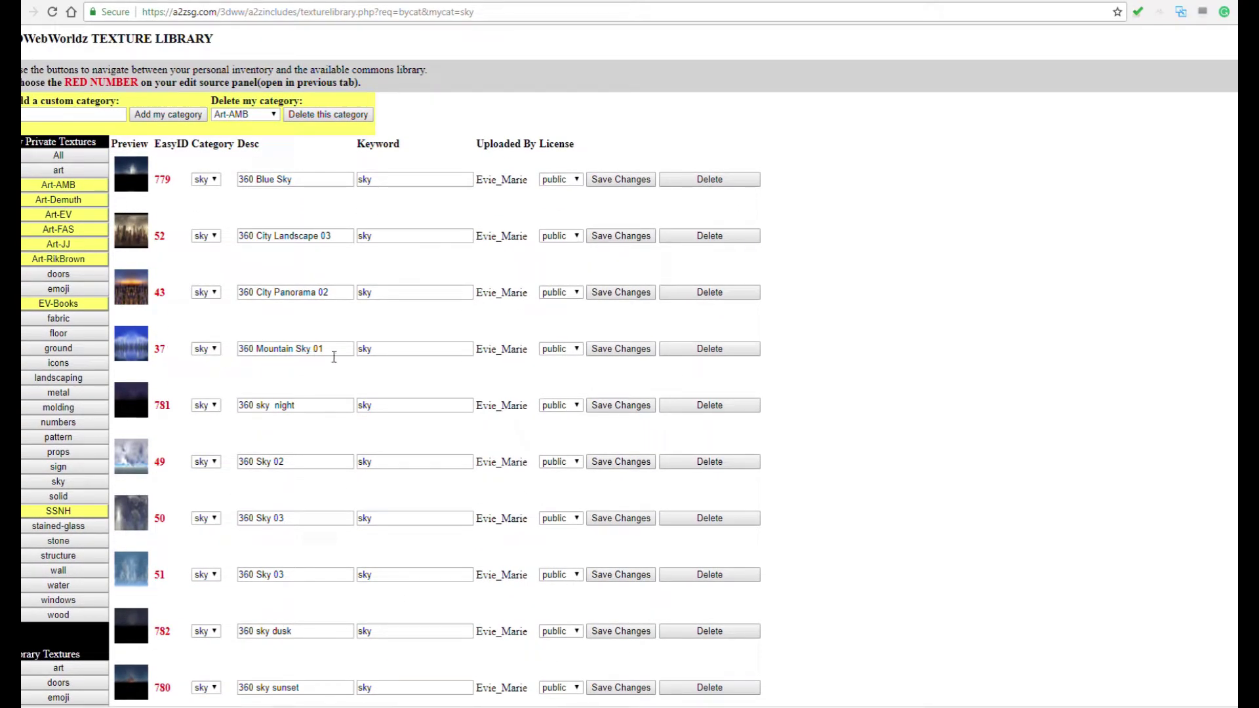
triple_click(334, 357)
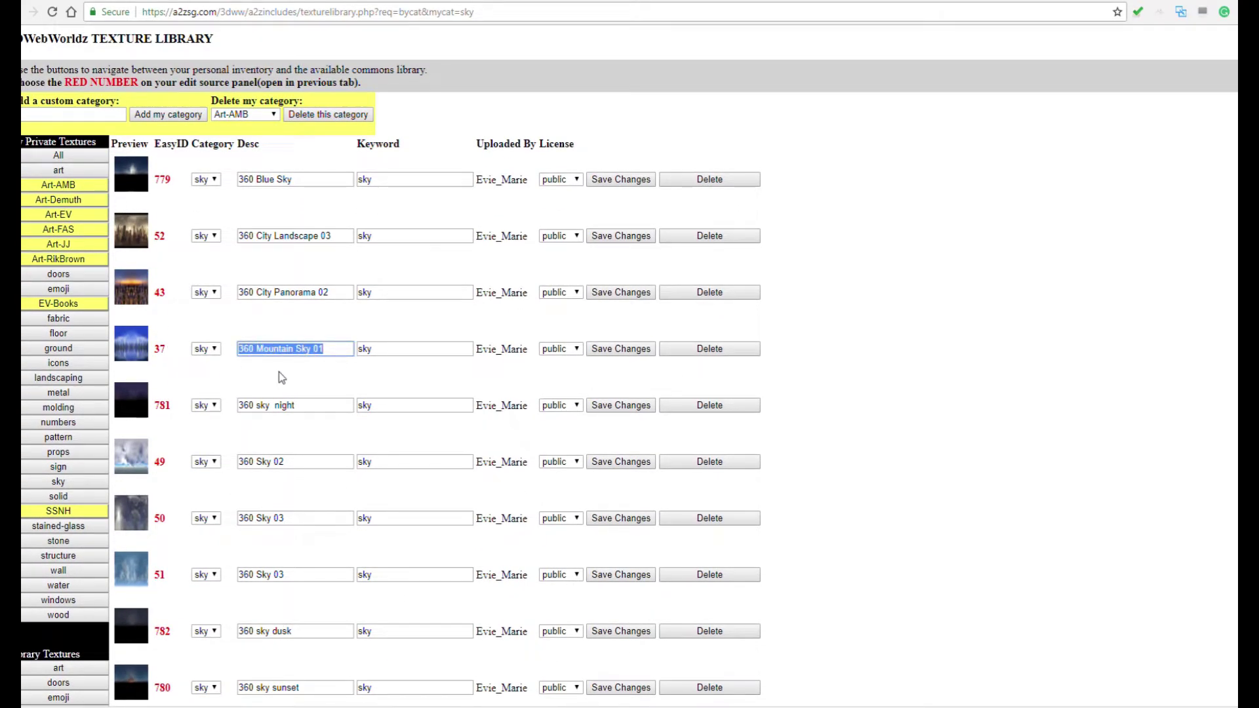
mouse_move(139, 351)
double_click(163, 353)
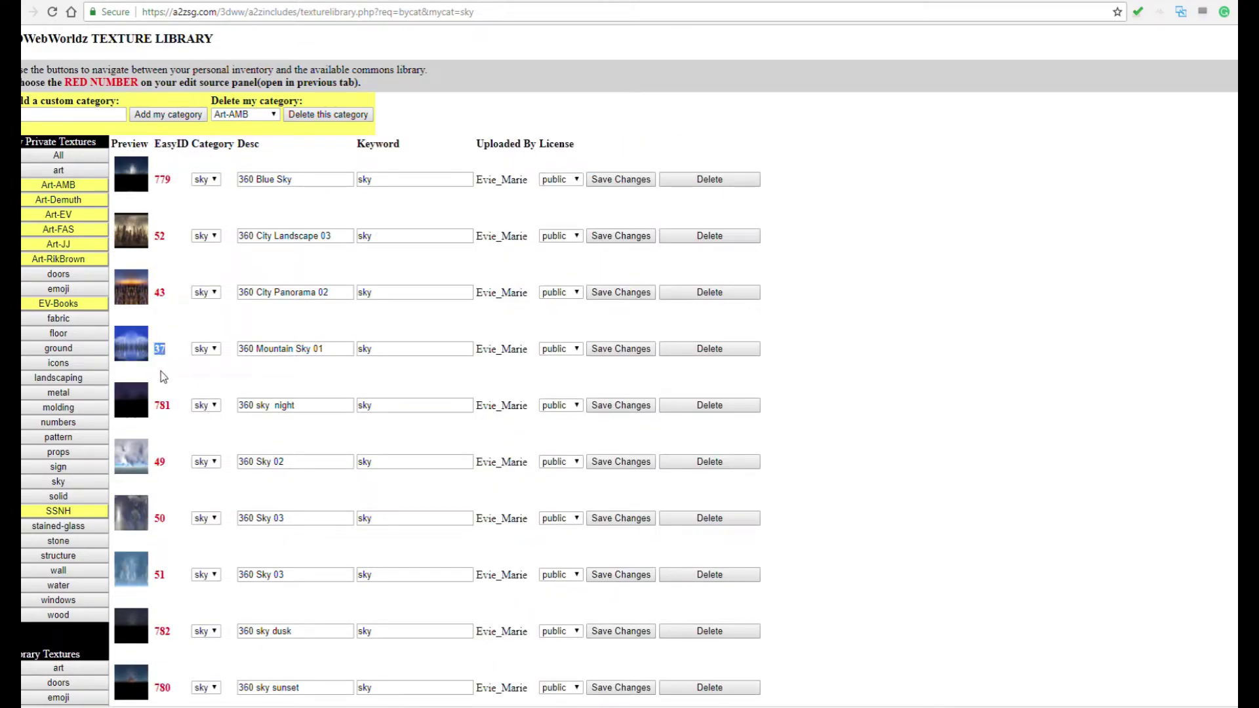
mouse_move(146, 374)
- Back in the world editor, set the sky shape's texture to 37 - 360 Mountain Sky 01 and its notes to My Sky, and save
left_click(72, 0)
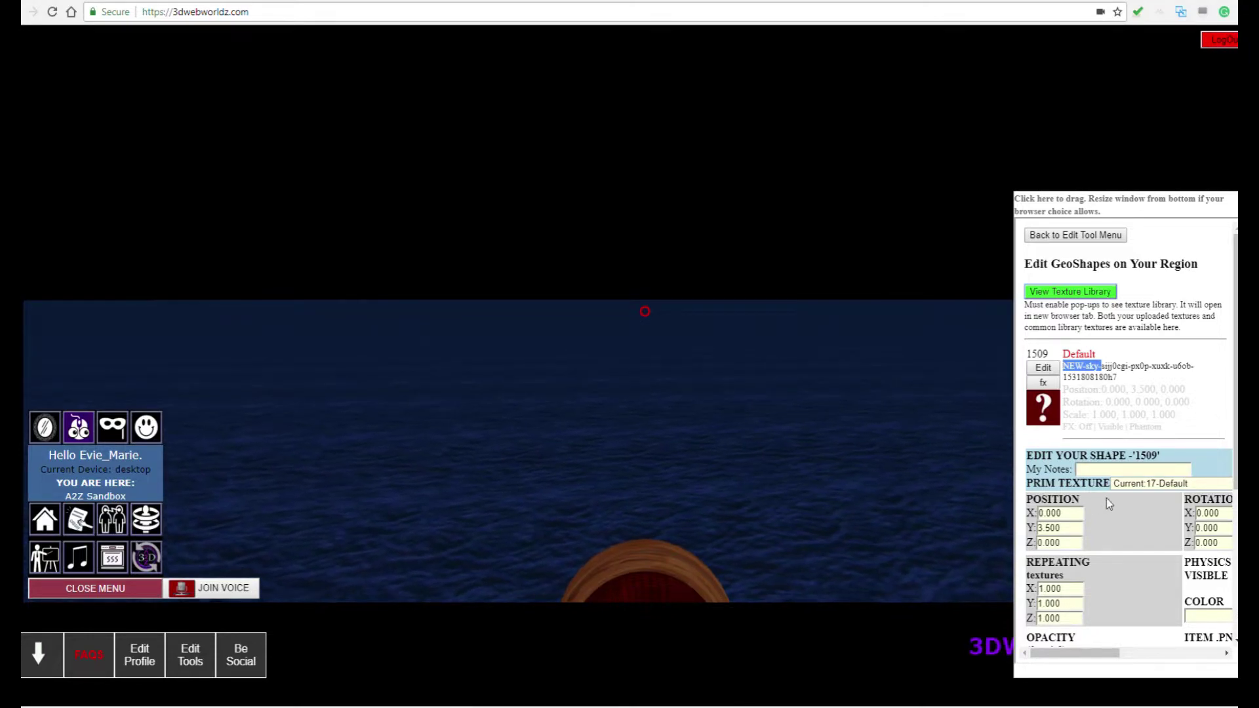
left_click(1157, 485)
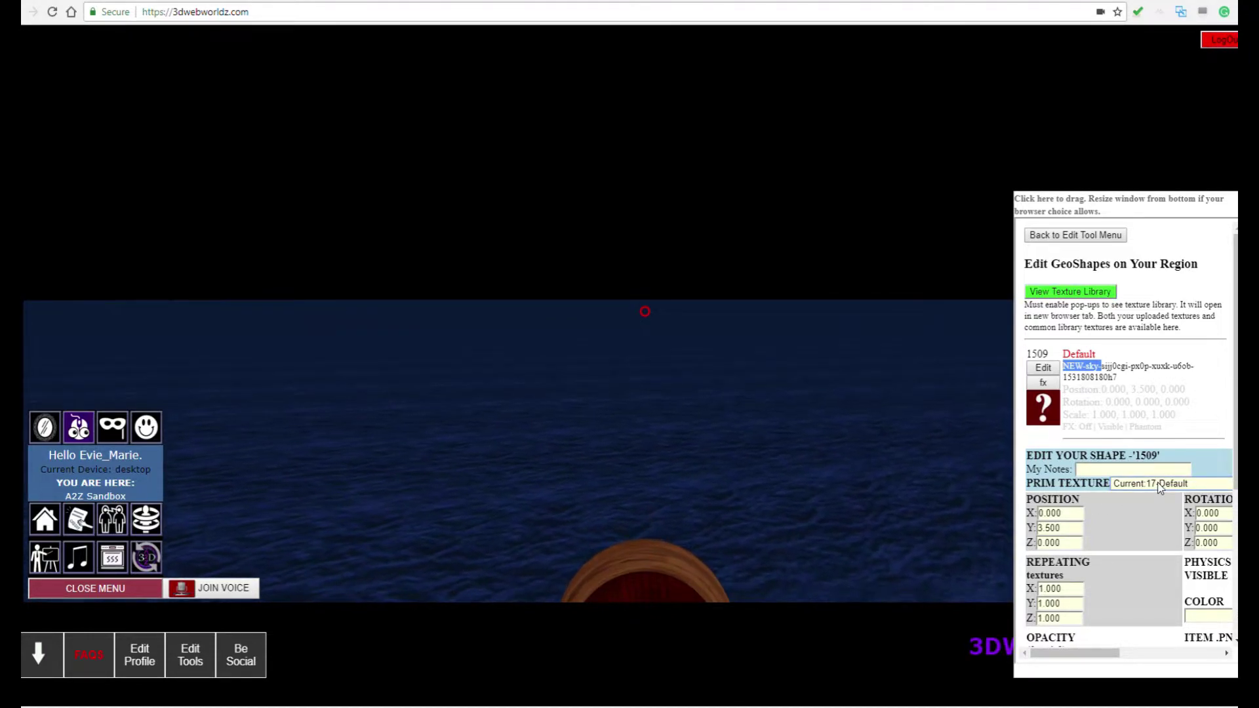
type("37 - 360 Mountain Sky 01")
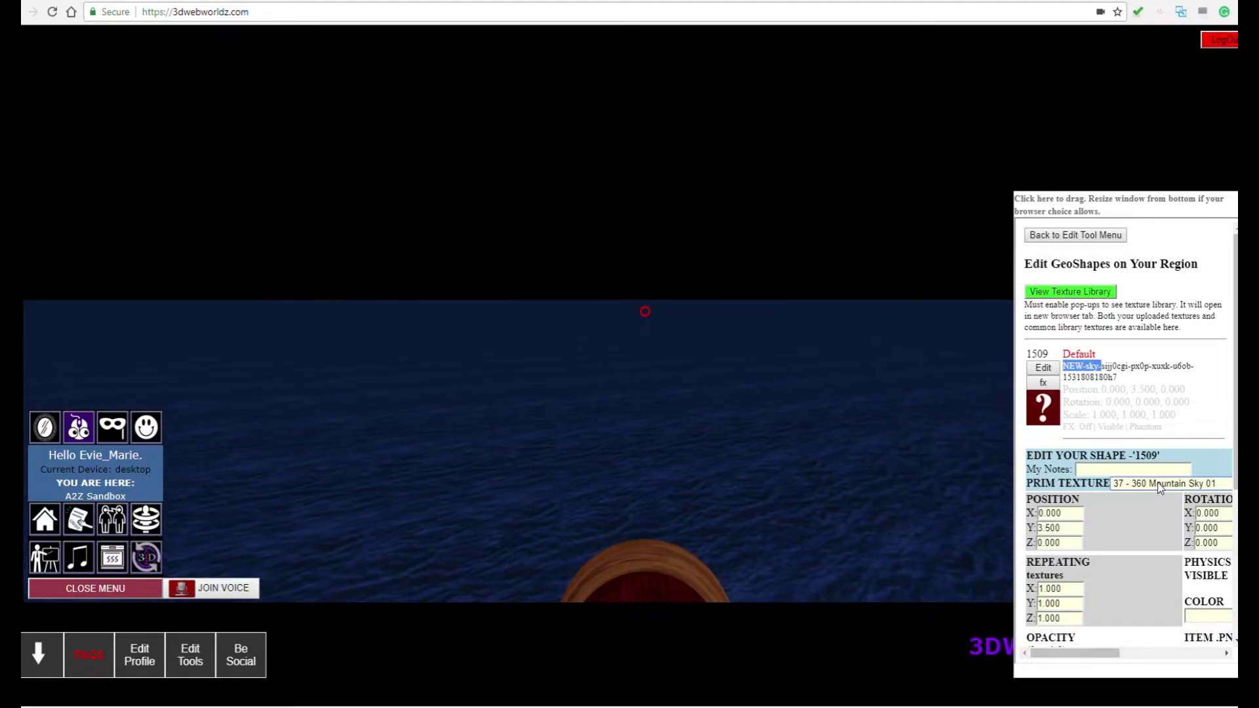
left_click(1133, 470)
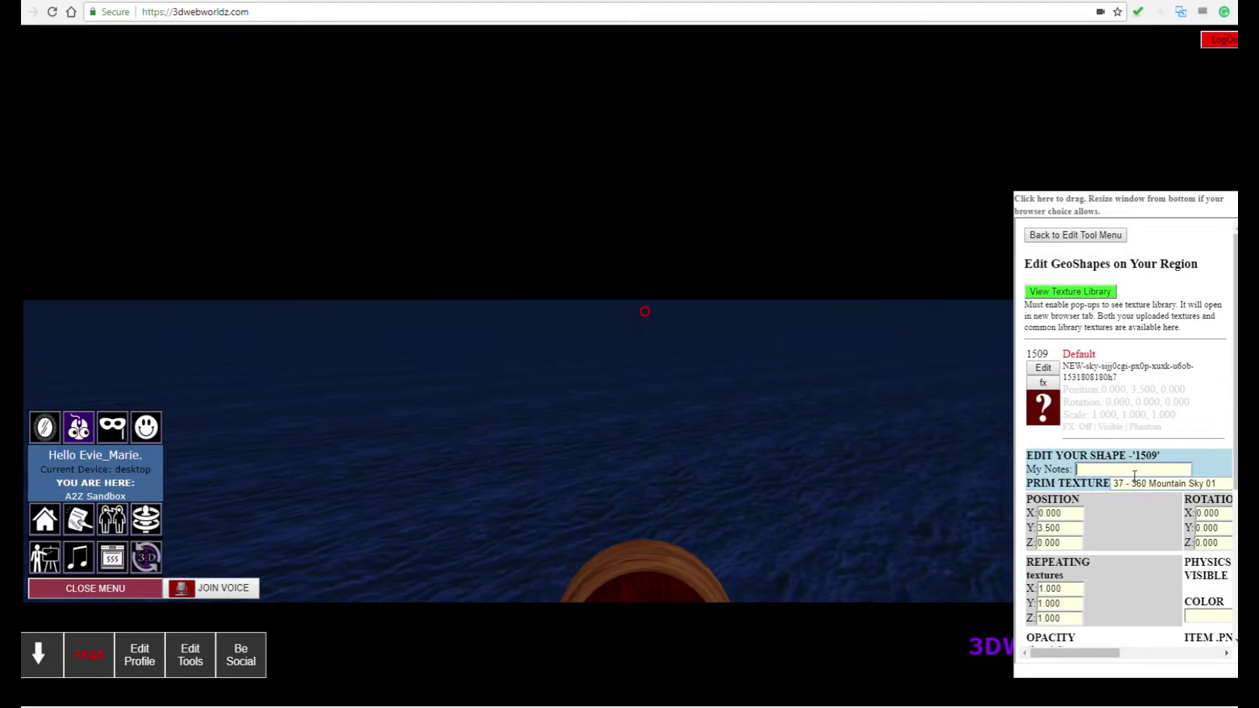
type("My Sky")
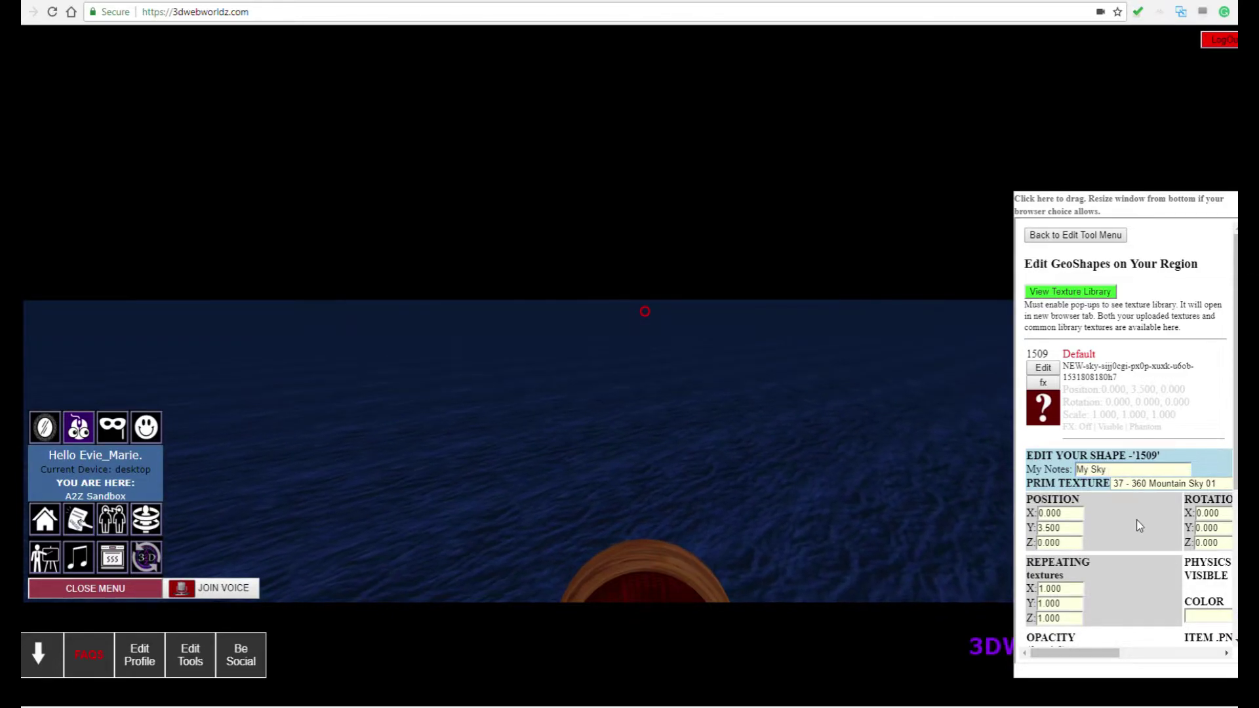
scroll(1141, 498, "down", 2)
scroll(1141, 490, "down", 3)
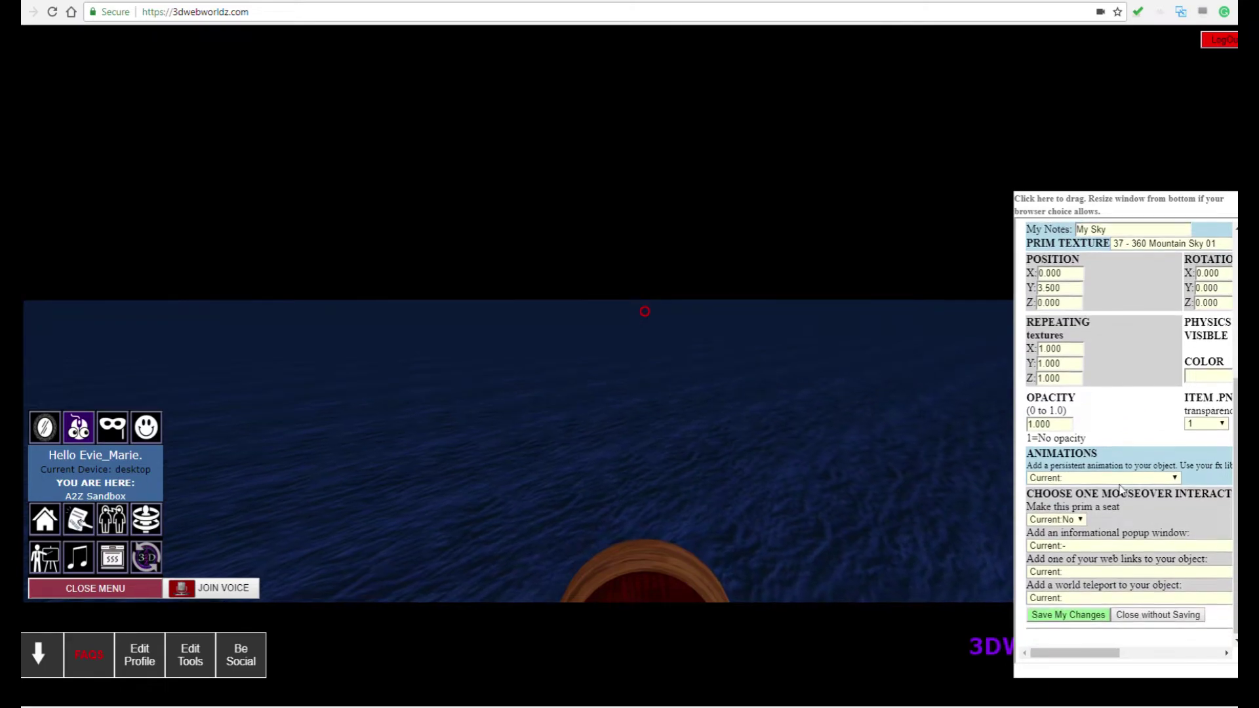
left_click(1068, 614)
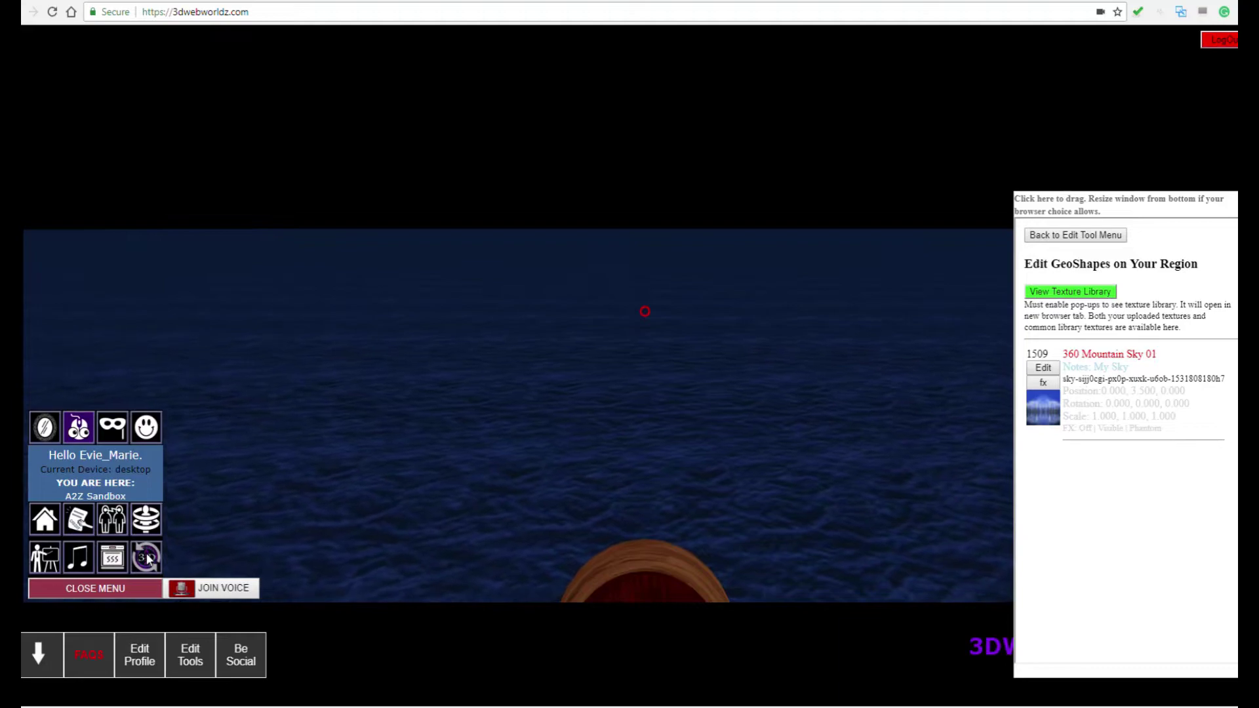
- Refresh the 3D world to load the saved sky texture
left_click(119, 590)
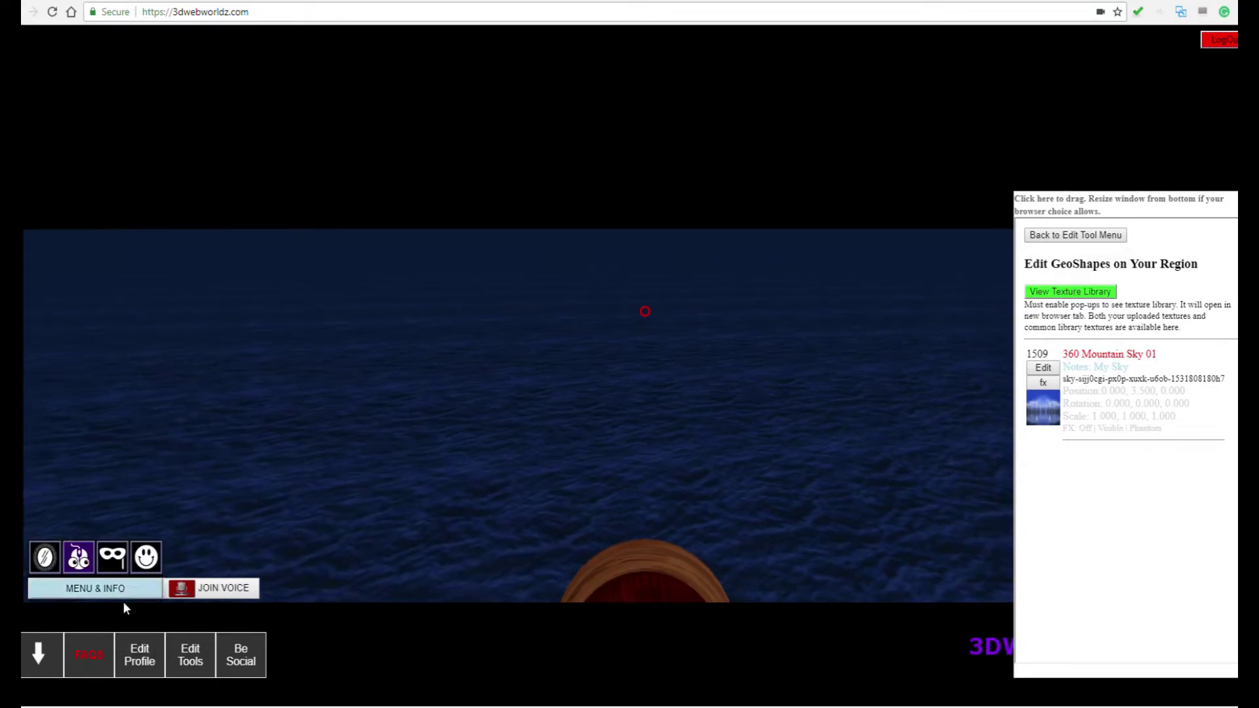
left_click(124, 586)
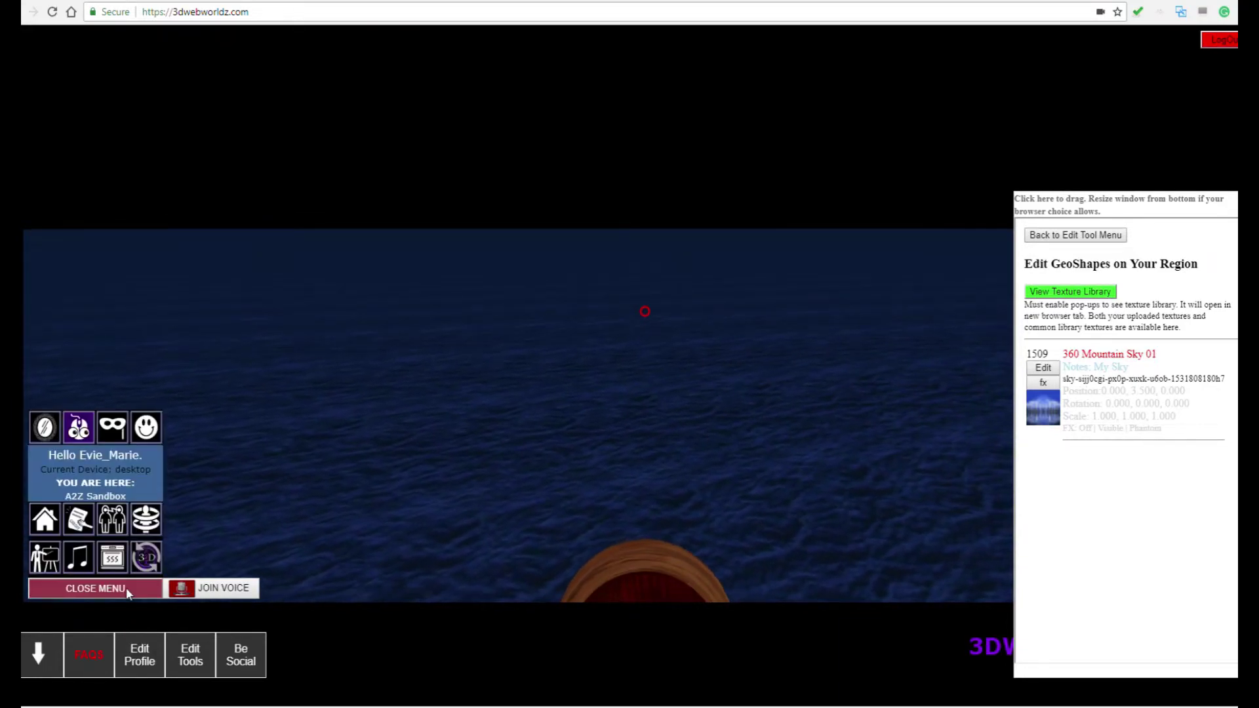
left_click(149, 564)
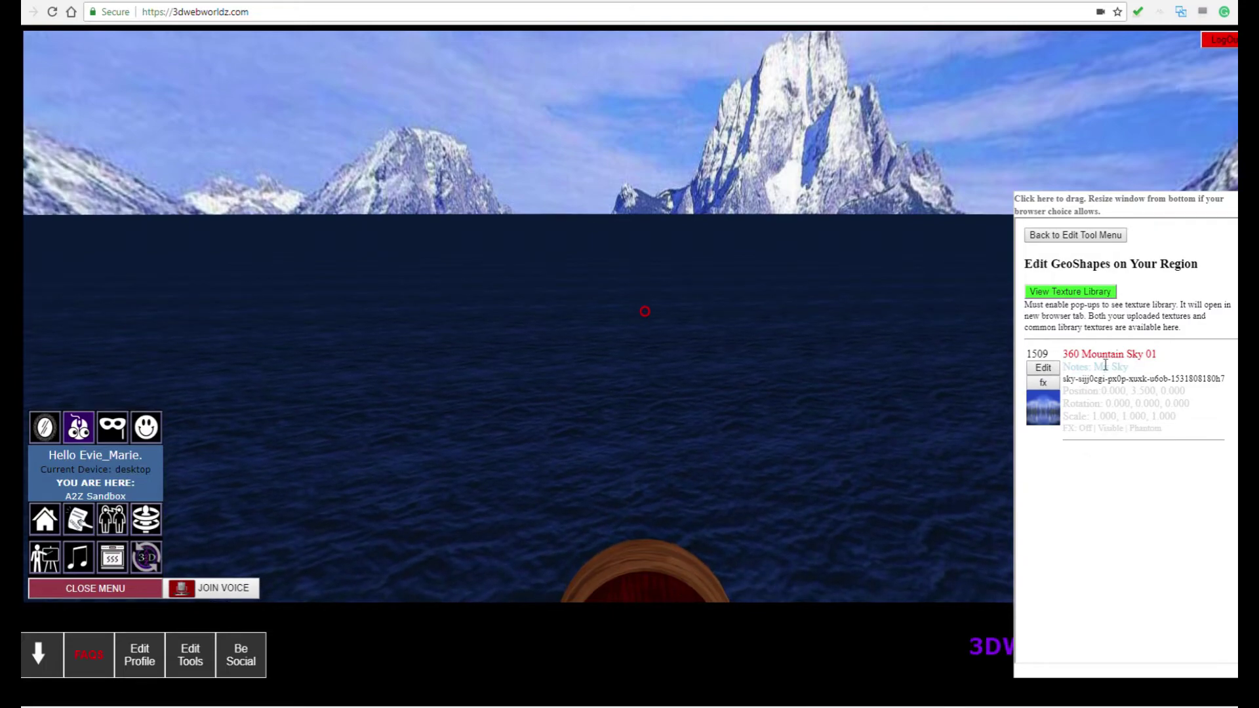
- Set the sky shape's Y position to 1500, save the changes and refresh the 3D world
left_click(1043, 368)
scroll(1131, 408, "down", 1)
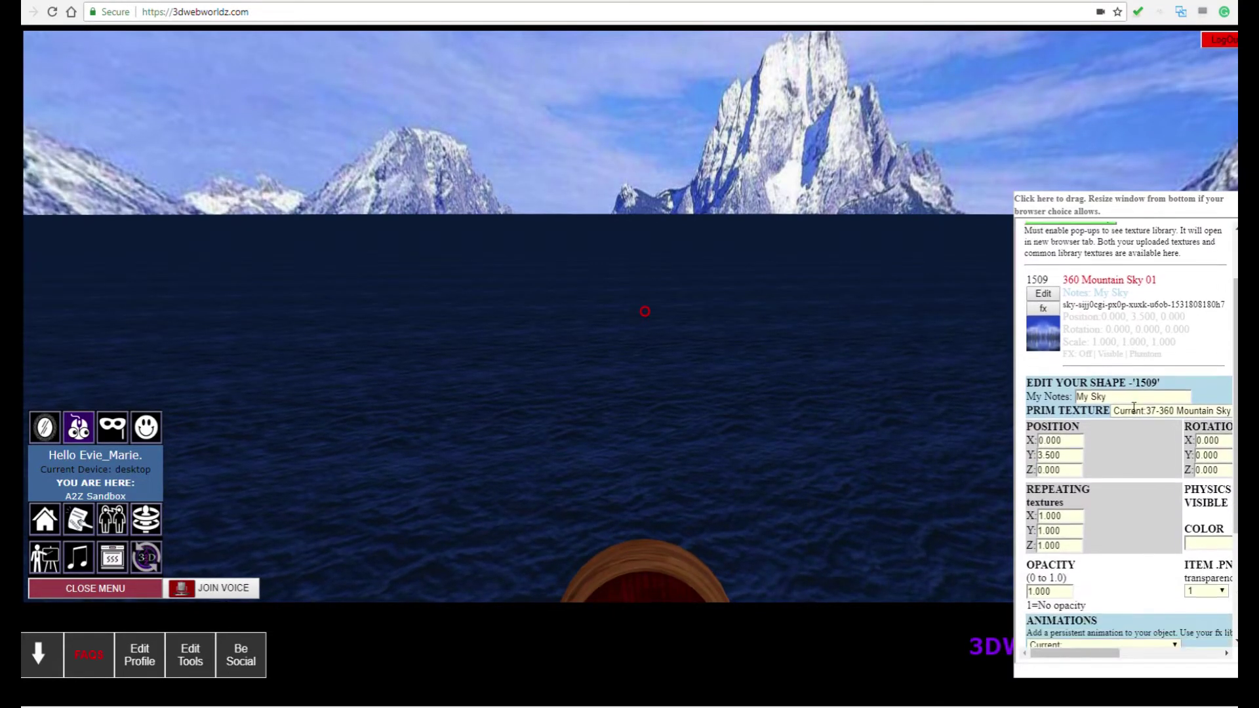
scroll(1133, 407, "down", 1)
left_click_drag(1074, 391, 1036, 388)
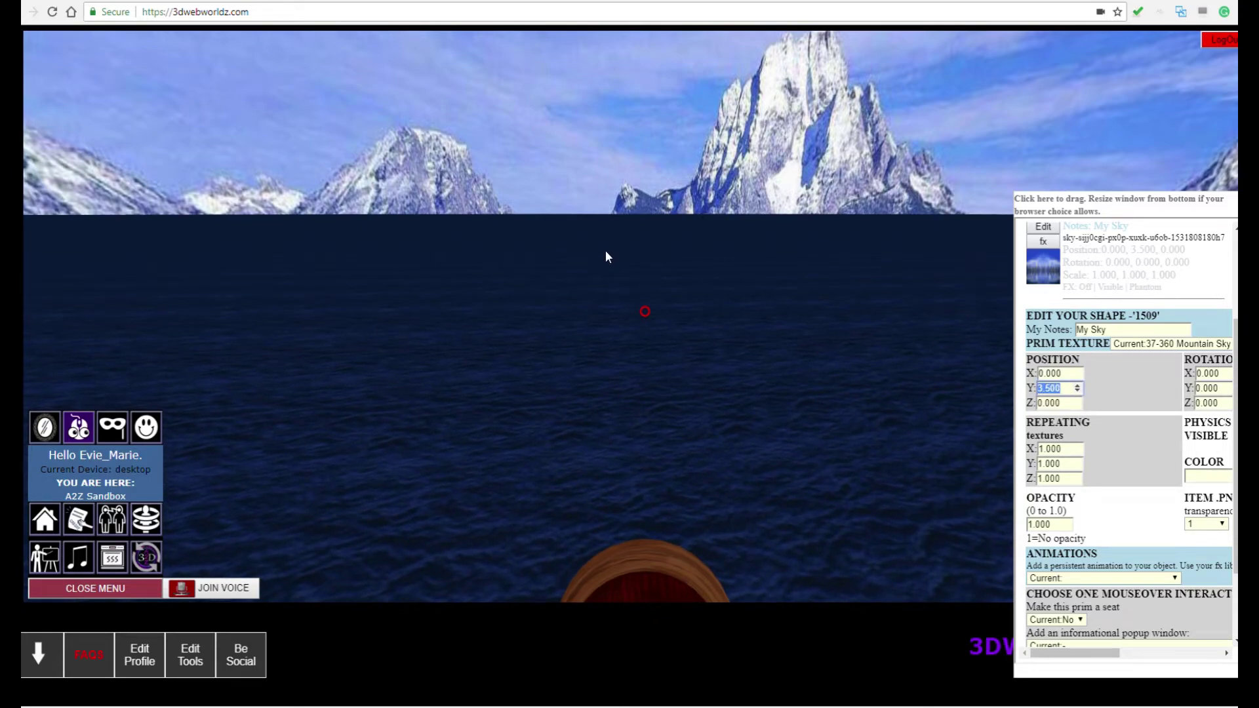
type("15")
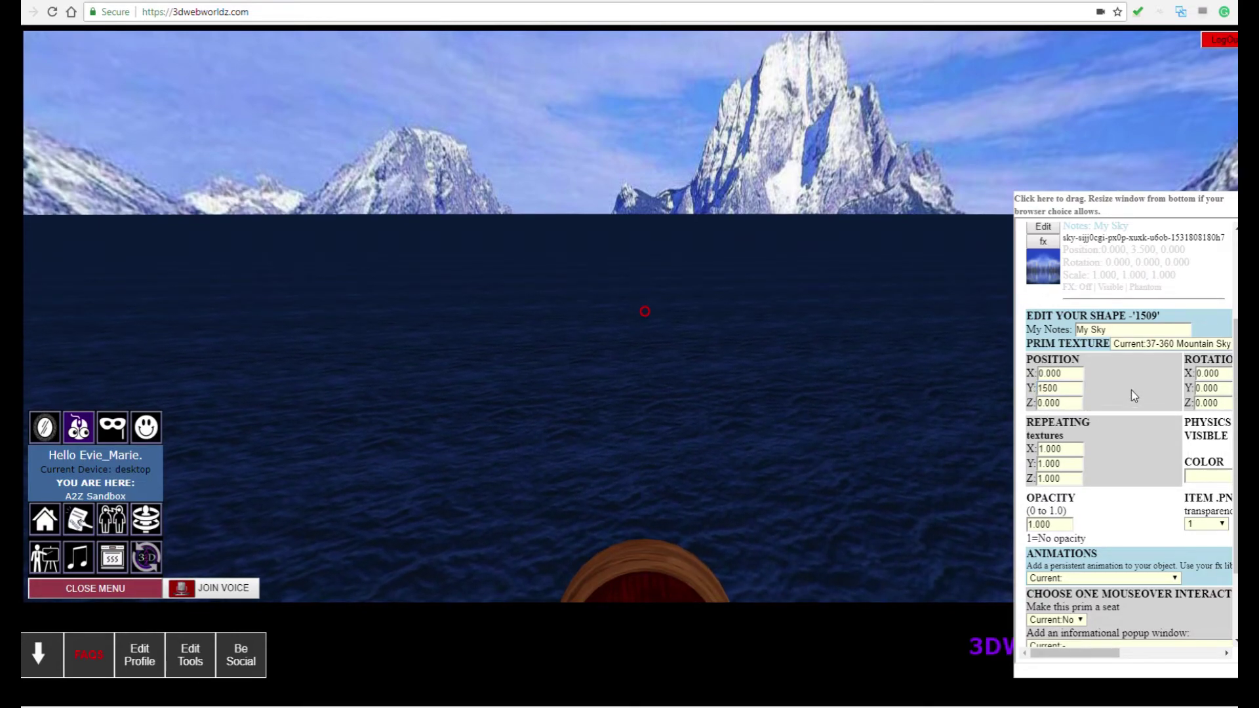
scroll(1131, 390, "down", 2)
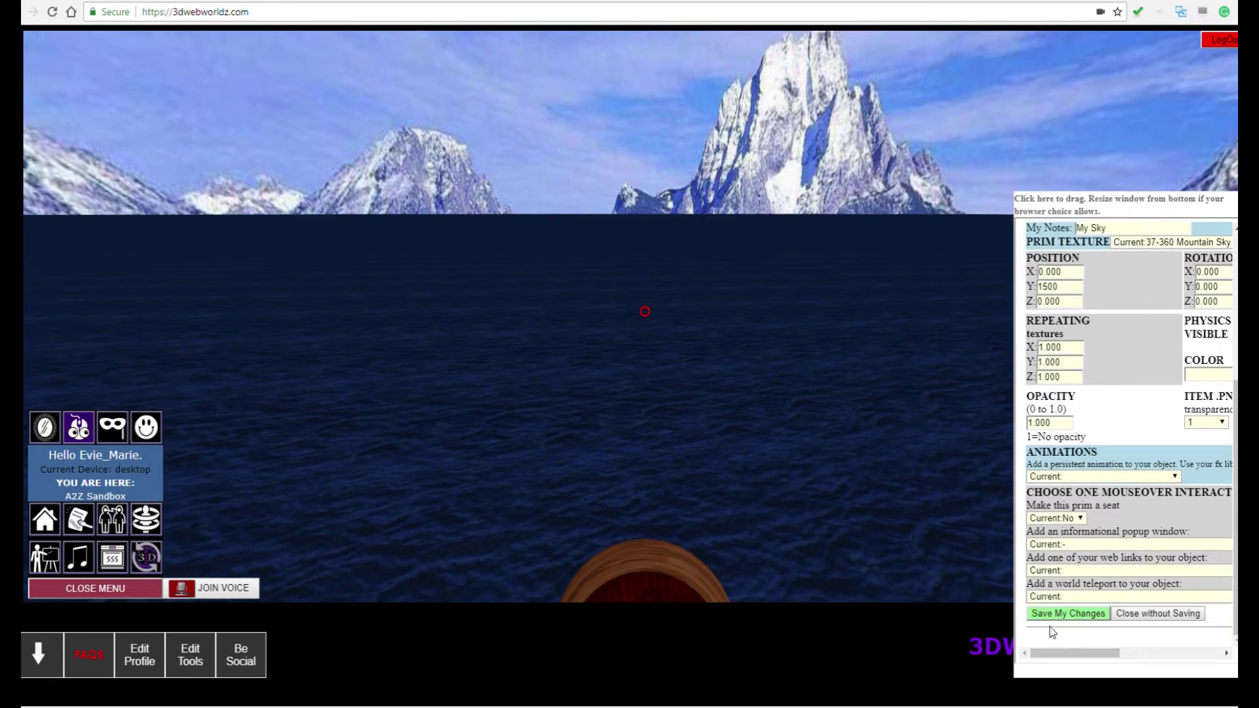
left_click(1068, 615)
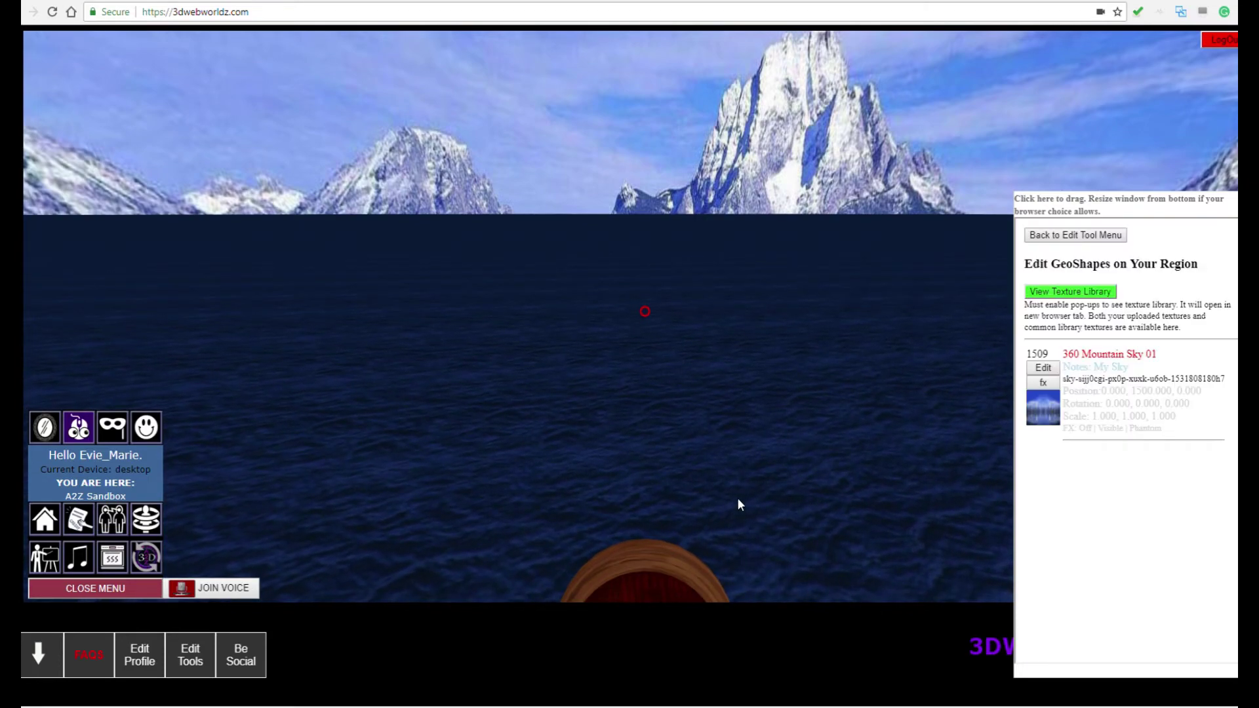
left_click(146, 557)
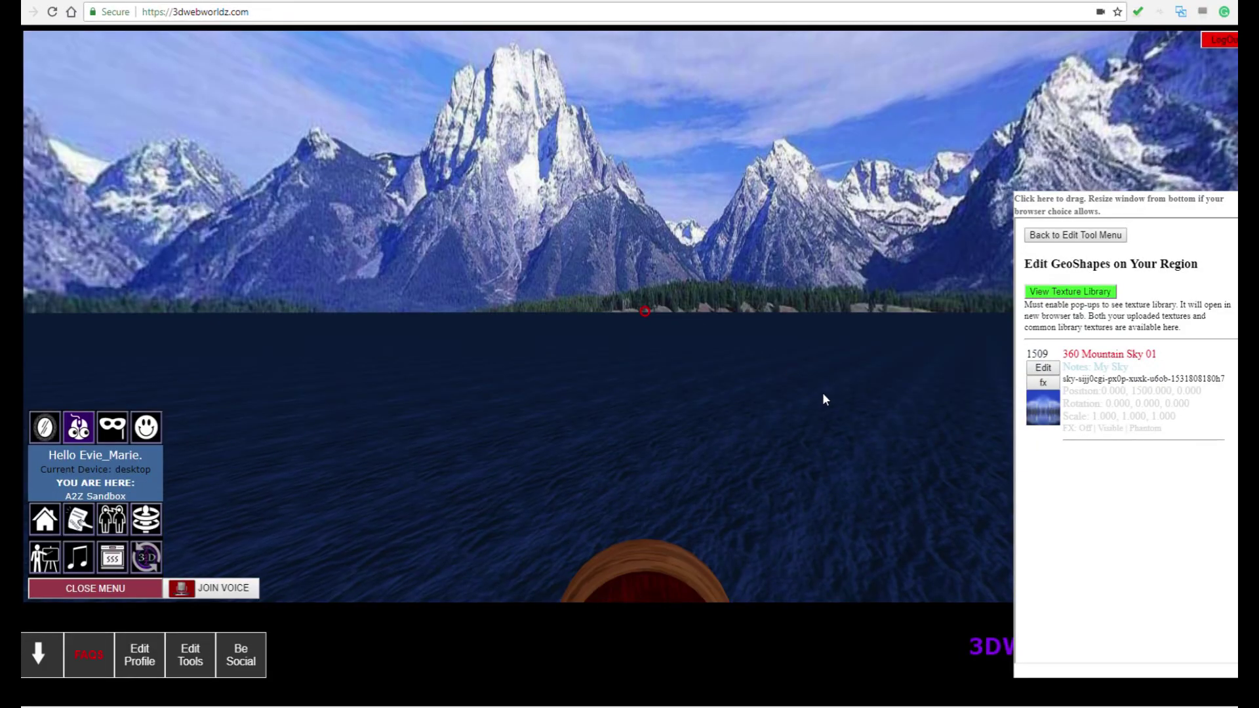